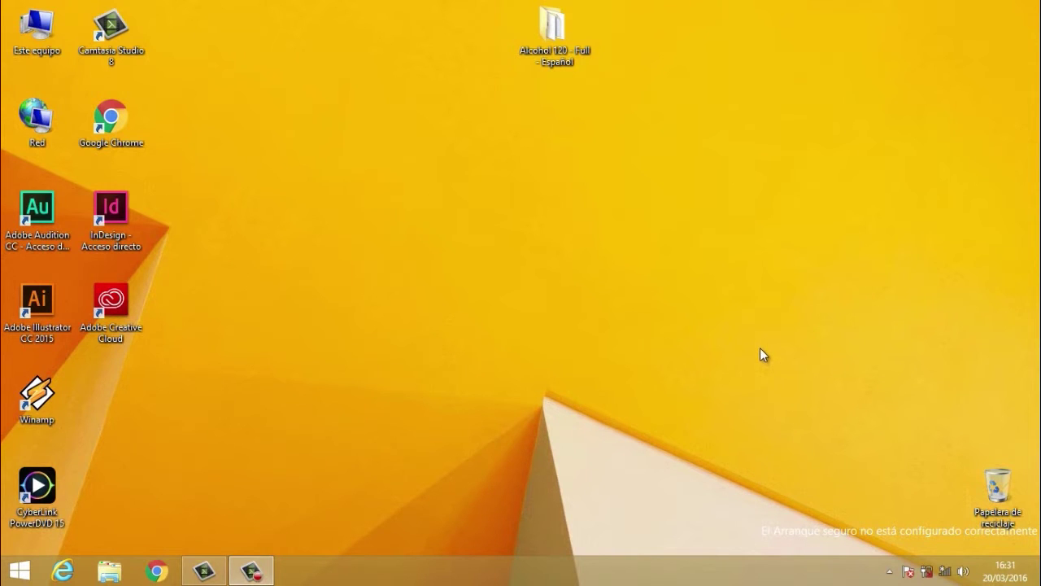
Step: Move the Alcohol 120 - Full - Español folder aside, open it, and run Alcohol120_retail_2.0.3.8314 as administrator despite the SmartScreen warning
{"action": "left_click_drag", "start_coordinate": [544, 49], "coordinate": [964, 54]}
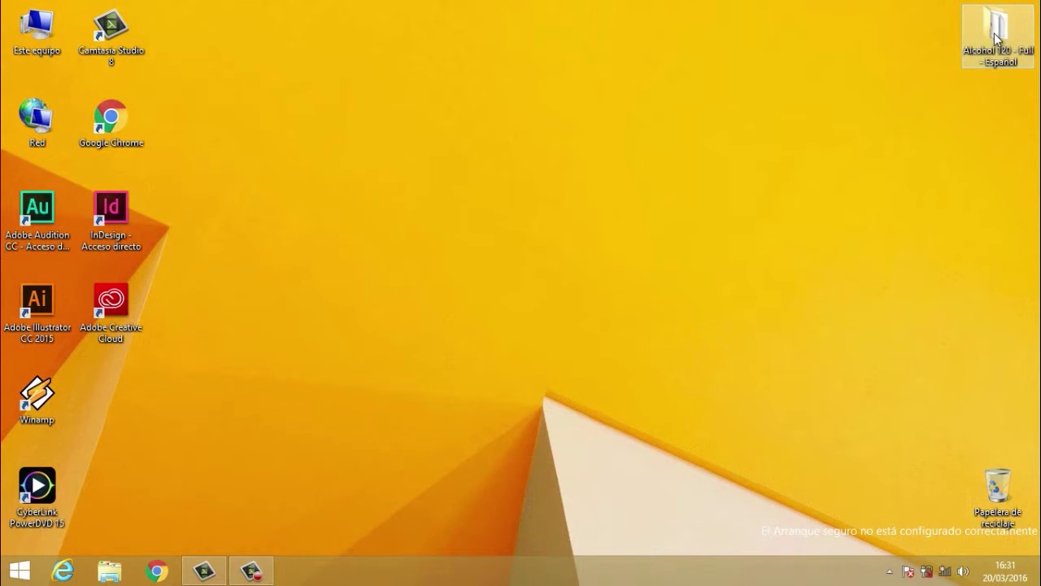
{"action": "double_click", "coordinate": [996, 36]}
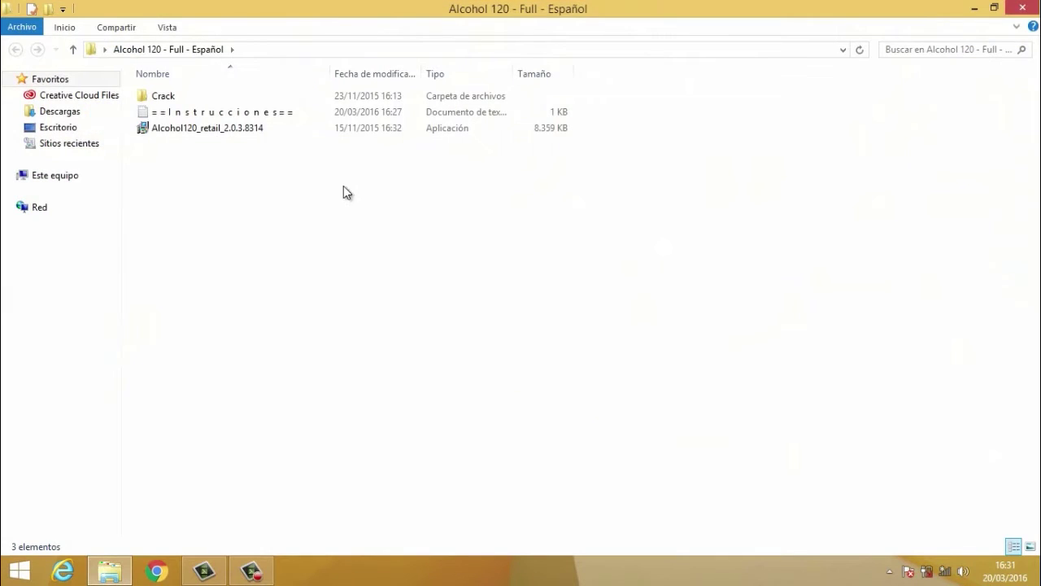
{"action": "left_click", "coordinate": [242, 129]}
{"action": "right_click", "coordinate": [241, 130]}
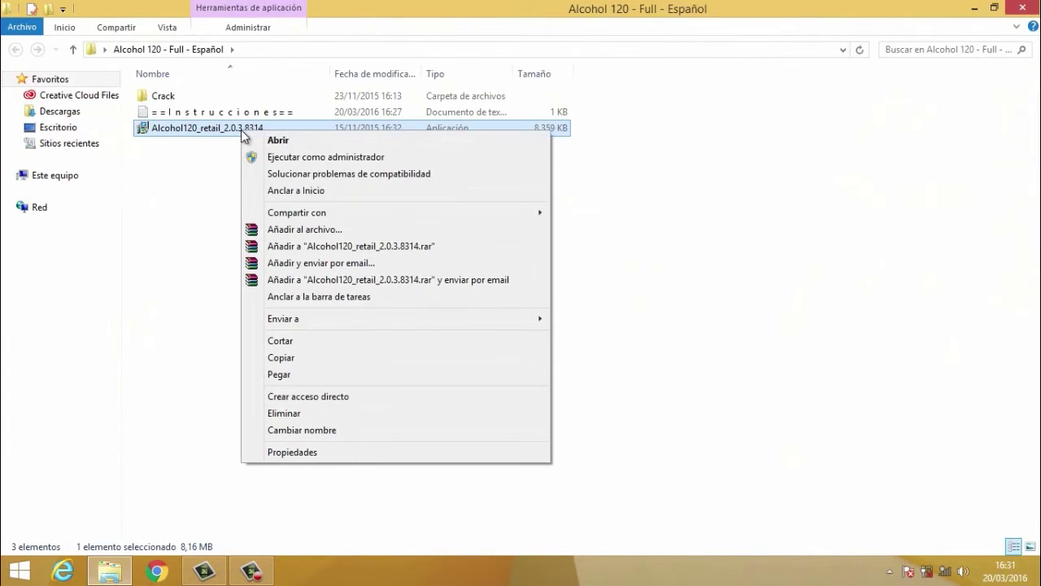
{"action": "left_click", "coordinate": [277, 157]}
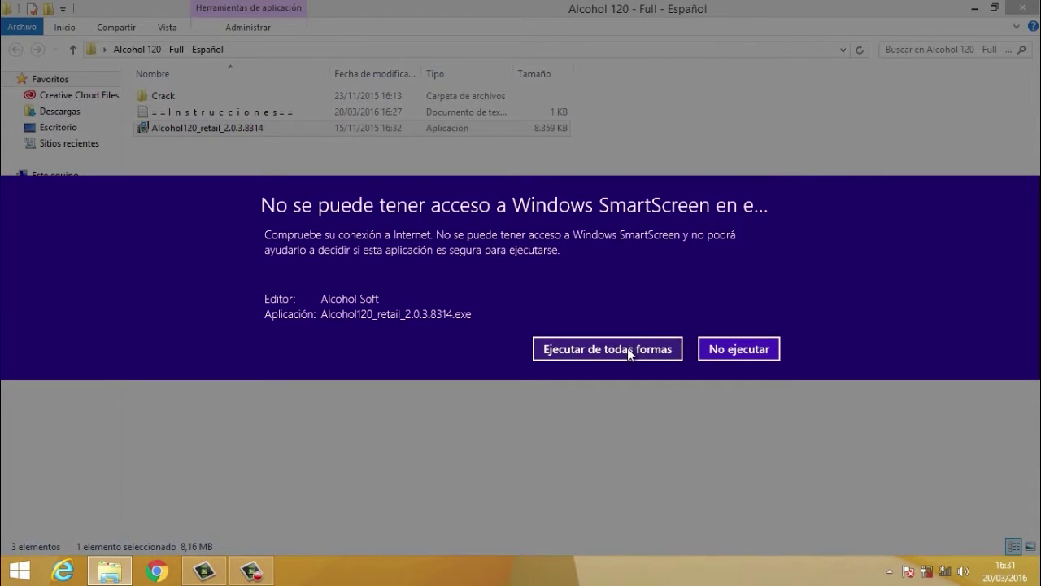
{"action": "left_click", "coordinate": [627, 347]}
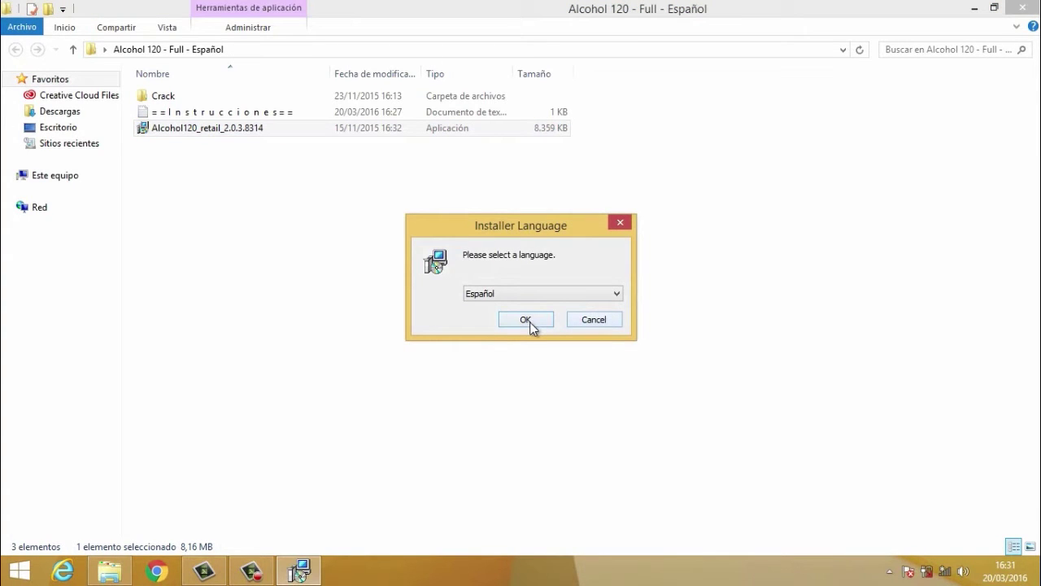
Step: Start the installation in Español and agree to restart Windows to continue it
{"action": "left_click", "coordinate": [530, 322]}
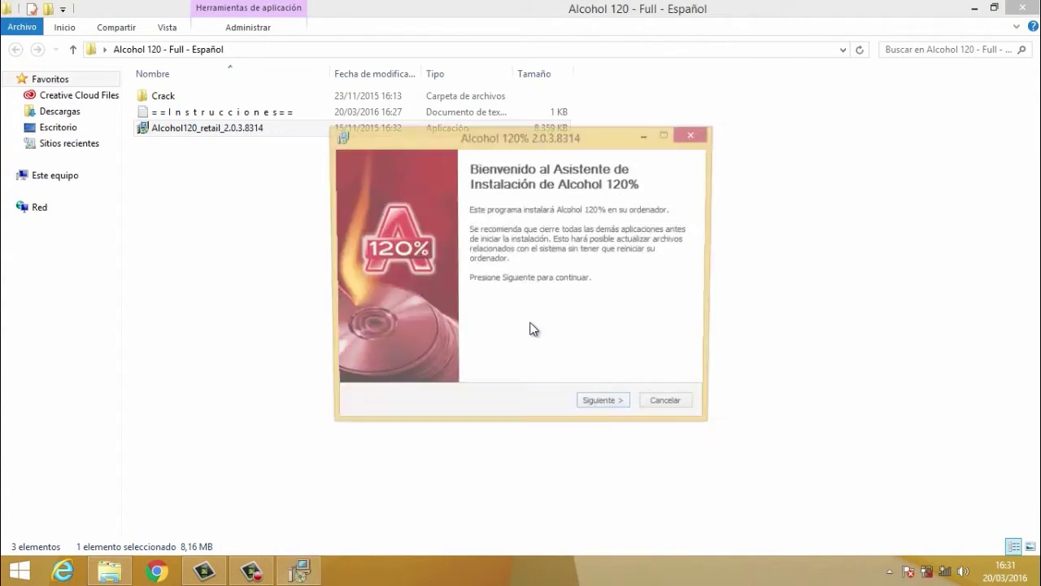
{"action": "left_click", "coordinate": [604, 404]}
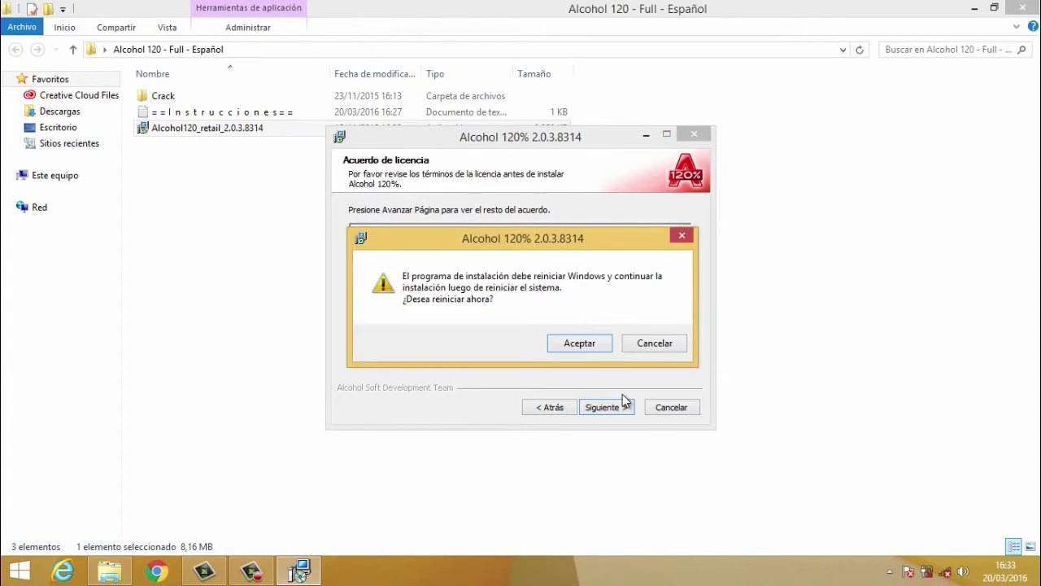
{"action": "left_click", "coordinate": [584, 348]}
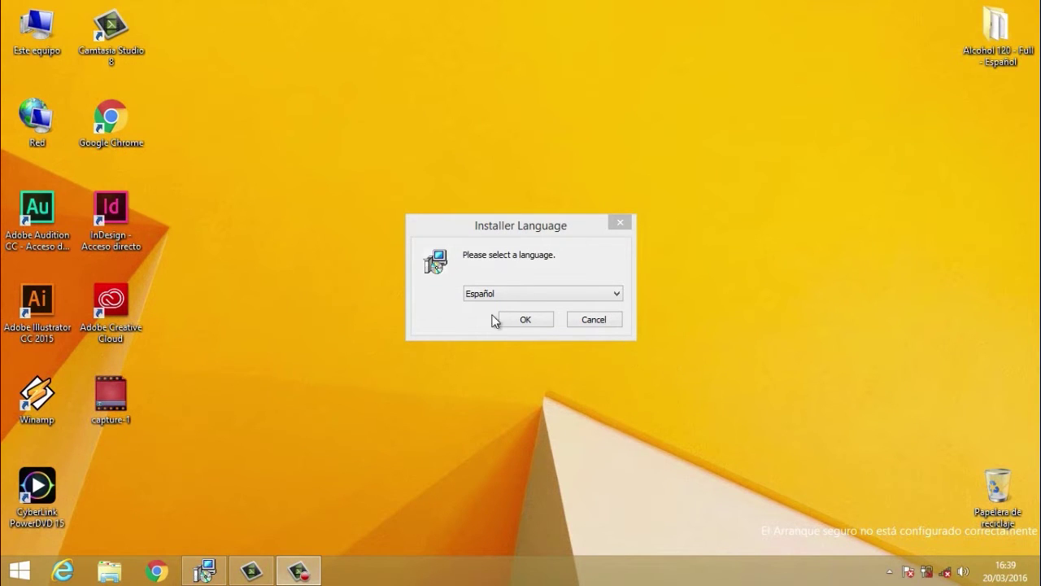
Step: Resume the installation in Español and accept the license agreement
{"action": "left_click", "coordinate": [527, 320]}
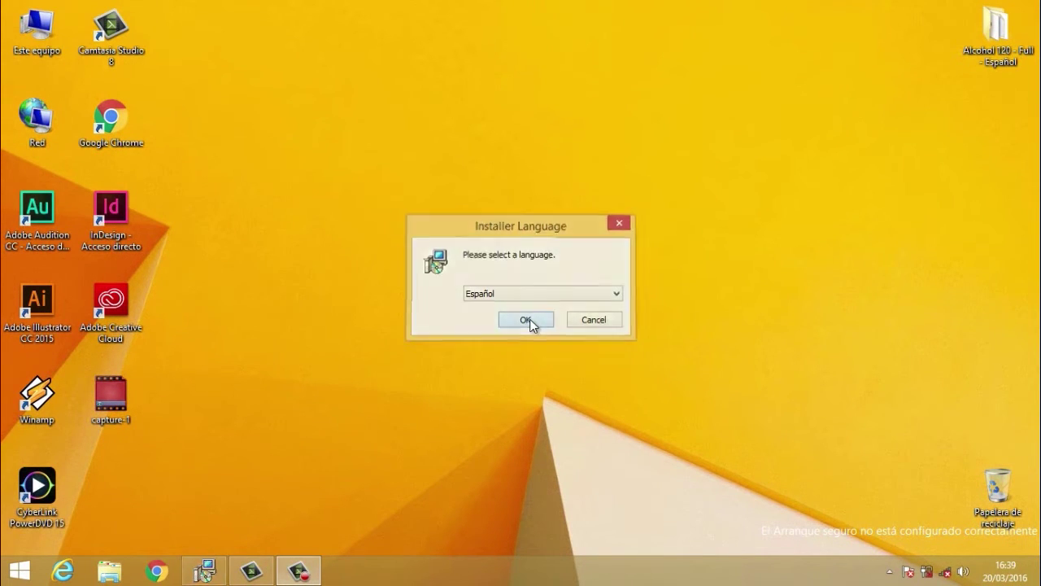
{"action": "left_click", "coordinate": [587, 409]}
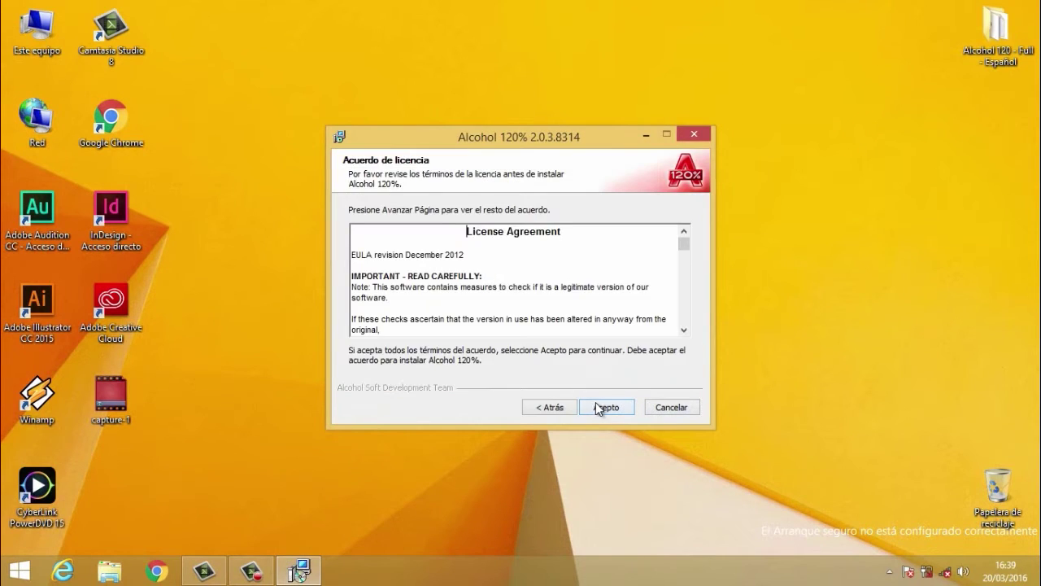
{"action": "left_click", "coordinate": [600, 407]}
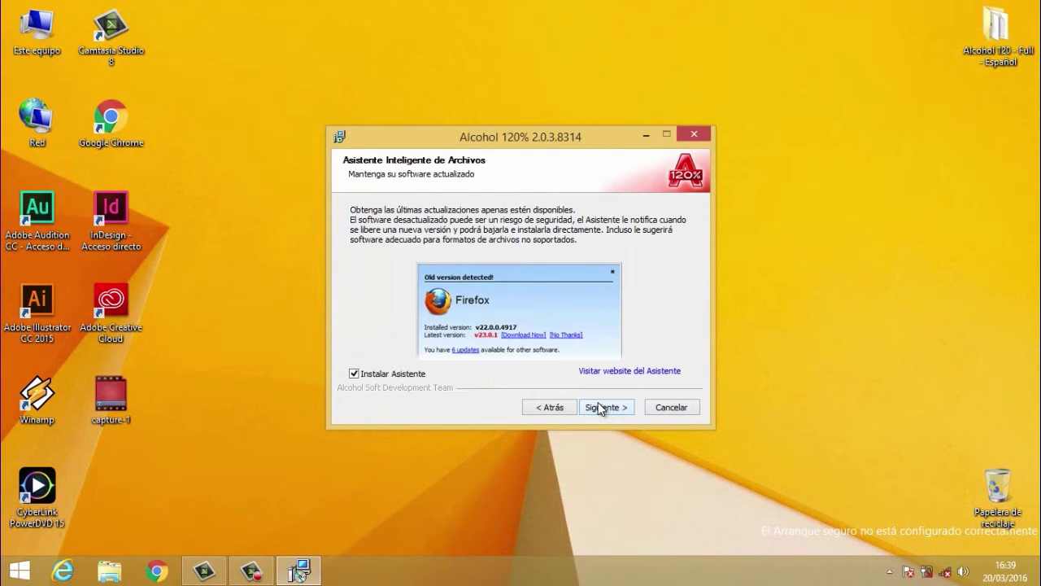
Step: Deselect Instalar Asistente and install Alcohol 120% in C:\Program Files (x86)\Alcohol Soft\Alcohol 120
{"action": "left_click", "coordinate": [404, 373]}
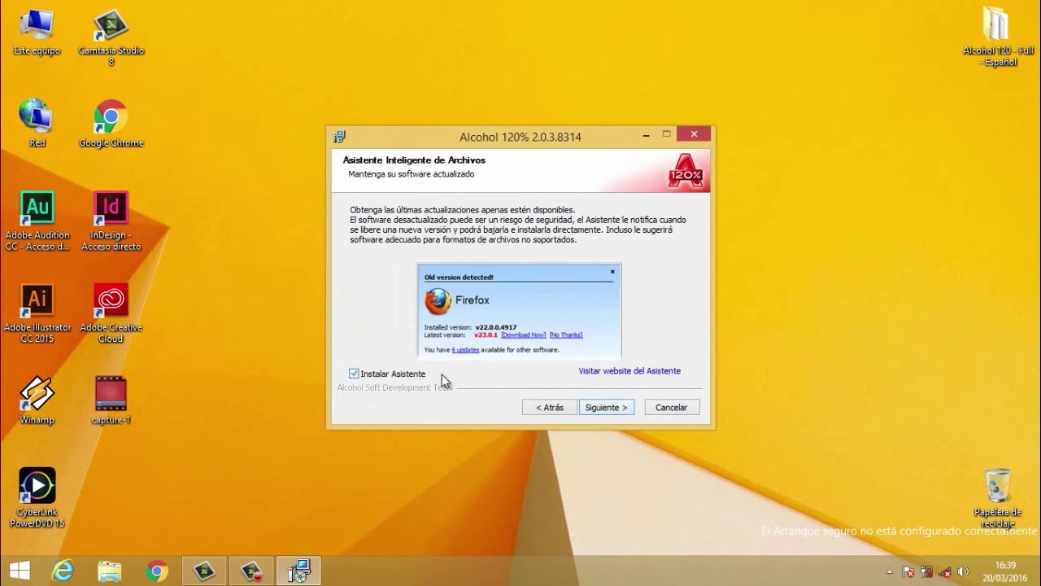
{"action": "left_click", "coordinate": [610, 406]}
{"action": "left_click", "coordinate": [610, 405]}
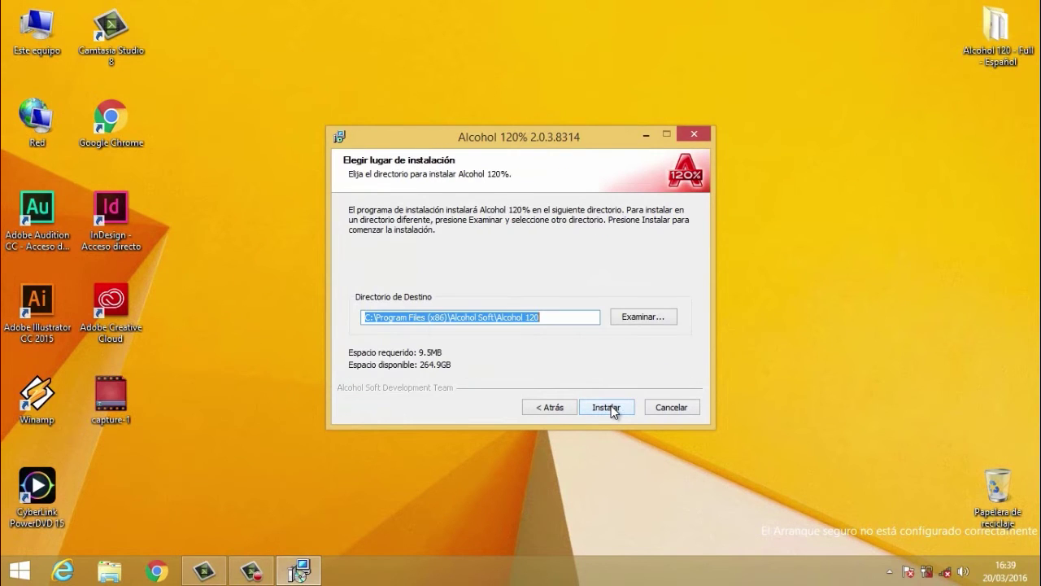
{"action": "left_click", "coordinate": [616, 409]}
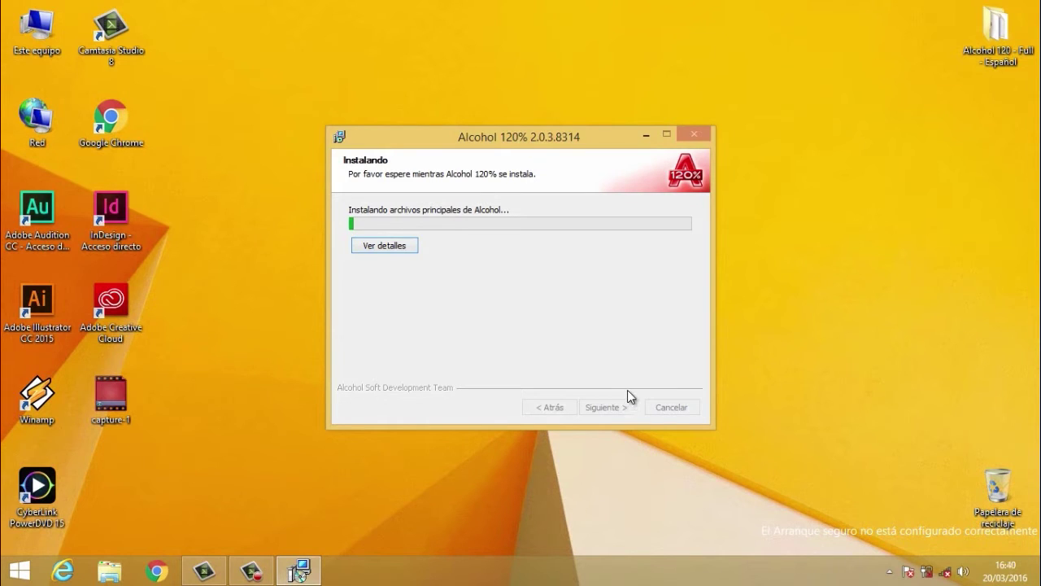
Step: Finish the installation wizard with Ejecutar Alcohol 120% and the option to add a virtual drive on first run both deselected
{"action": "left_click_drag", "start_coordinate": [583, 139], "coordinate": [629, 97]}
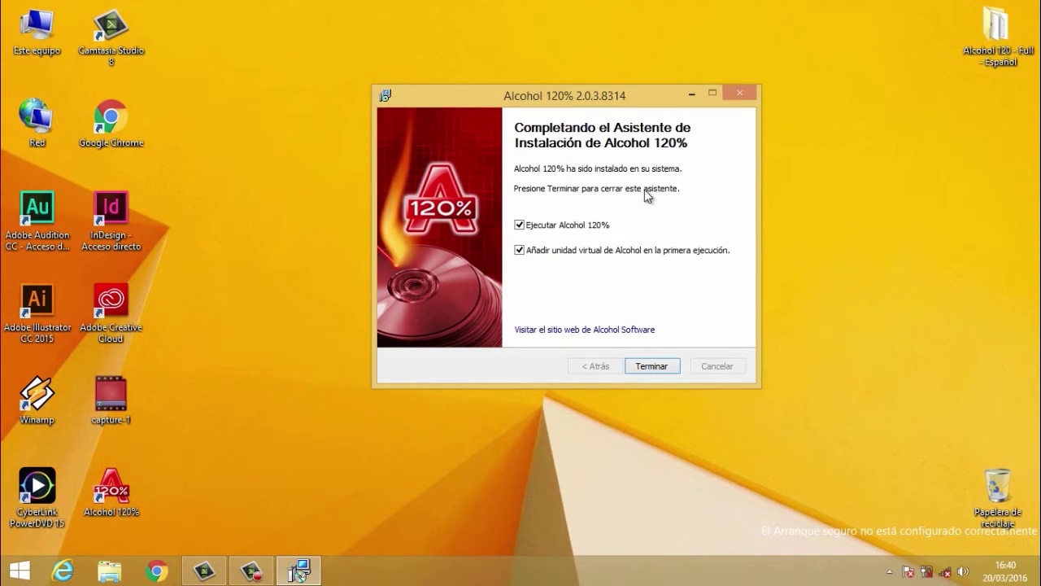
{"action": "left_click", "coordinate": [539, 225]}
{"action": "left_click", "coordinate": [545, 252]}
{"action": "left_click", "coordinate": [651, 366]}
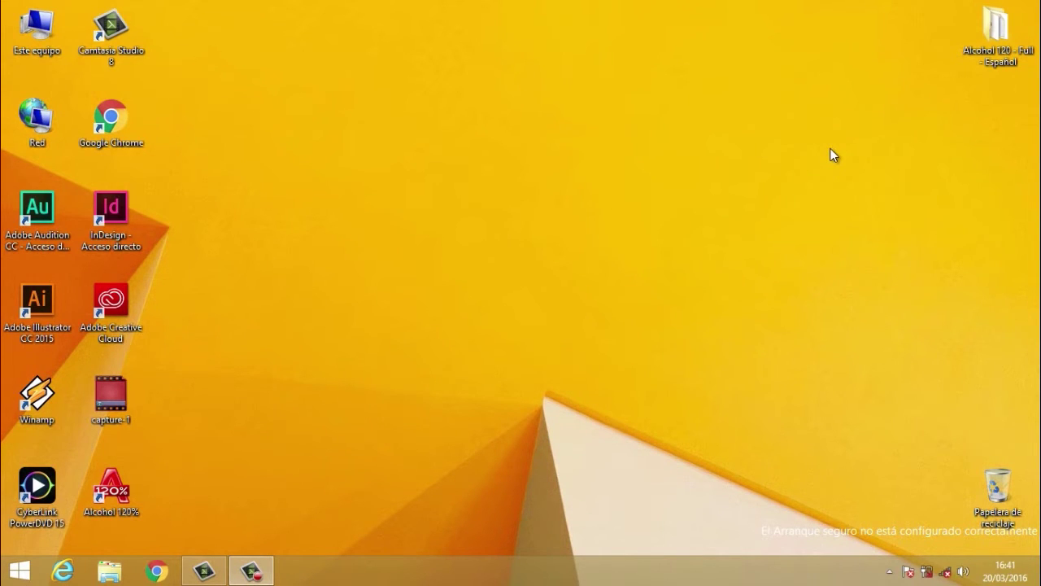
Step: Copy MSIMG32.dll from the Crack subfolder of Alcohol 120 - Full - Español and close the folder window
{"action": "double_click", "coordinate": [984, 32]}
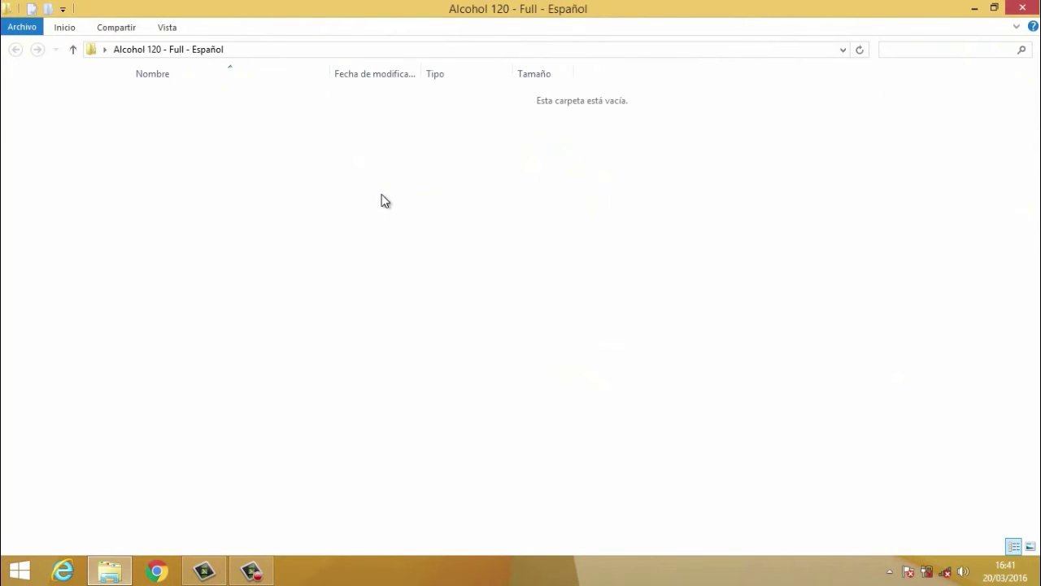
{"action": "double_click", "coordinate": [177, 103]}
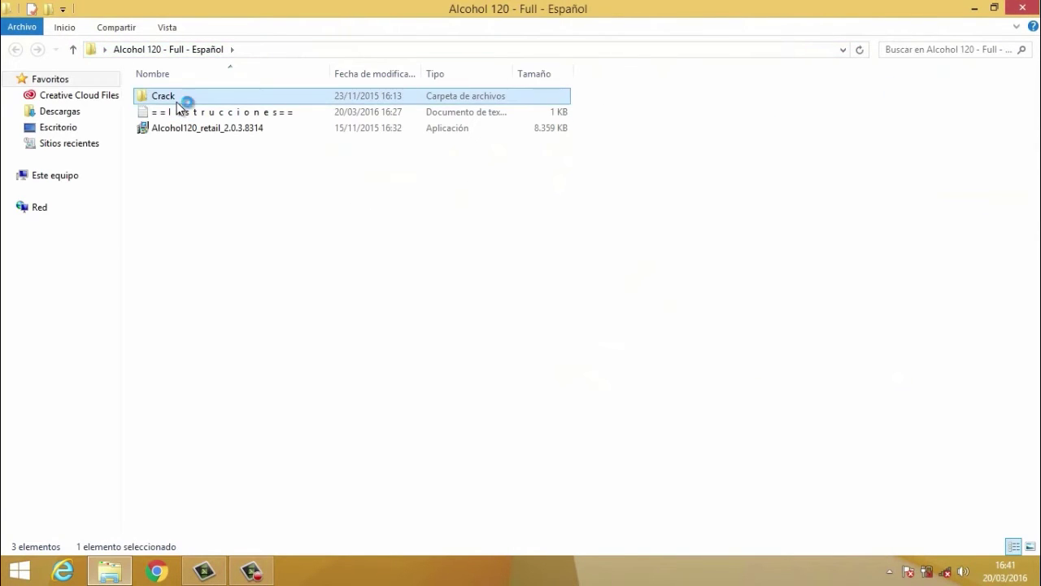
{"action": "right_click", "coordinate": [179, 102]}
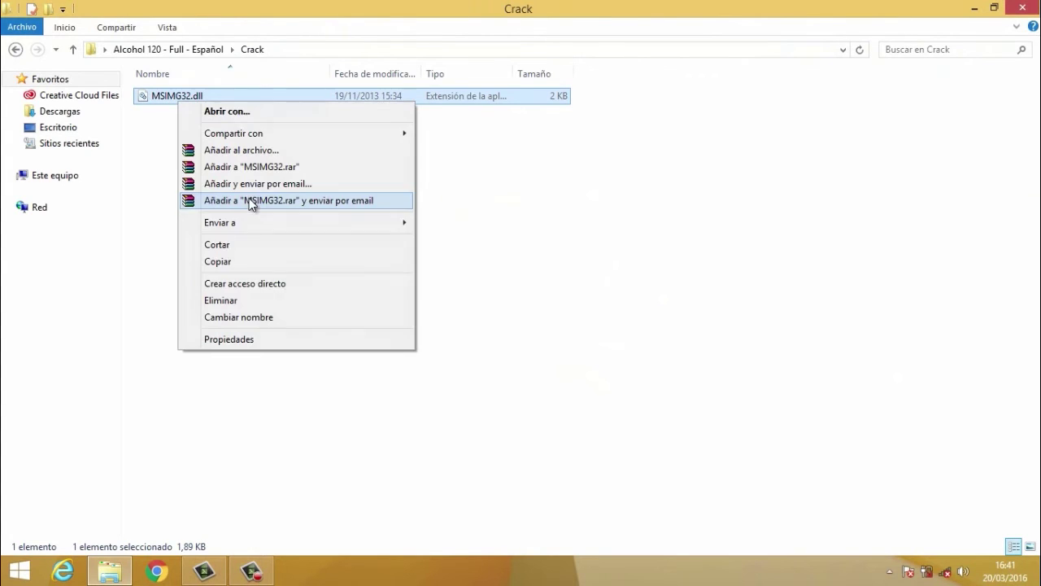
{"action": "left_click", "coordinate": [254, 260]}
{"action": "left_click", "coordinate": [1016, 8]}
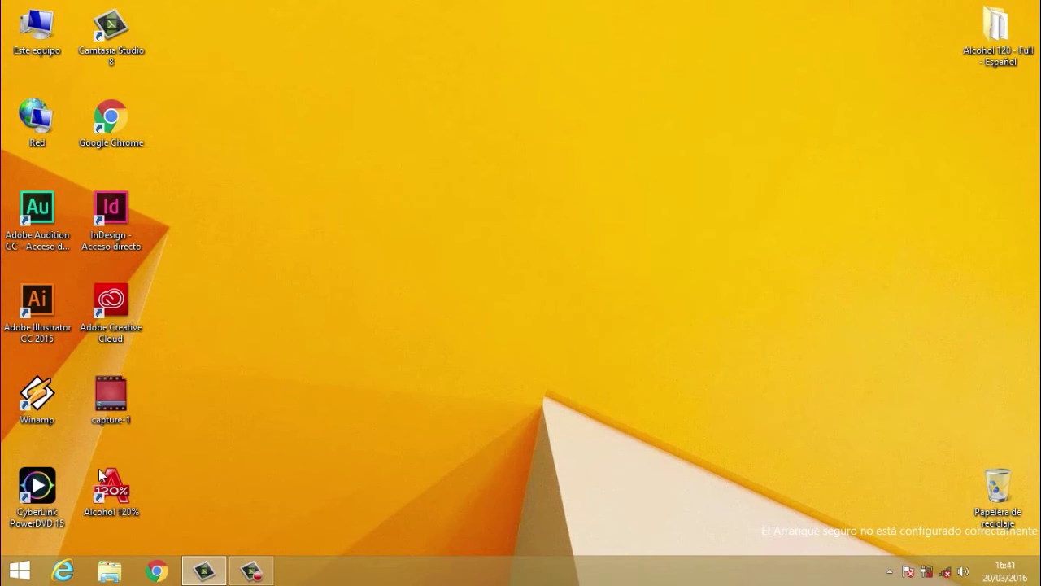
Step: Paste MSIMG32.dll into the Alcohol 120% installation folder, granting administrator permission, and close the folder window
{"action": "right_click", "coordinate": [126, 489]}
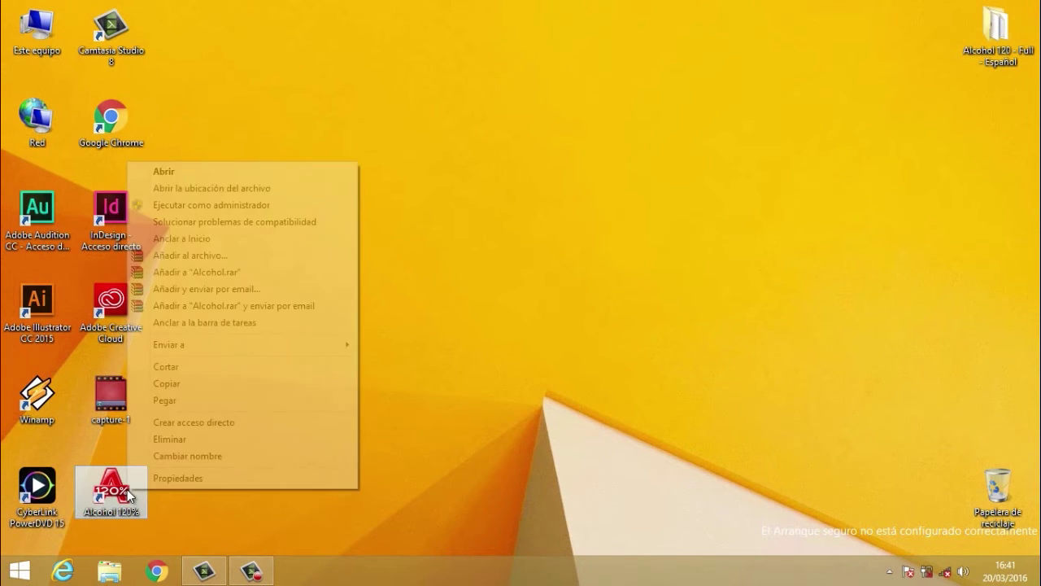
{"action": "left_click", "coordinate": [224, 189]}
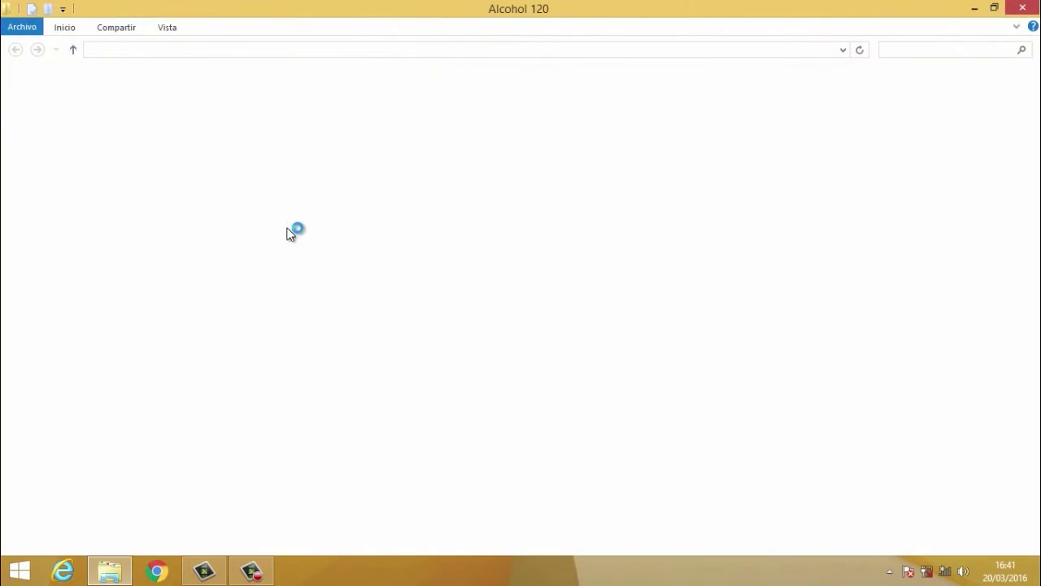
{"action": "left_click", "coordinate": [699, 301]}
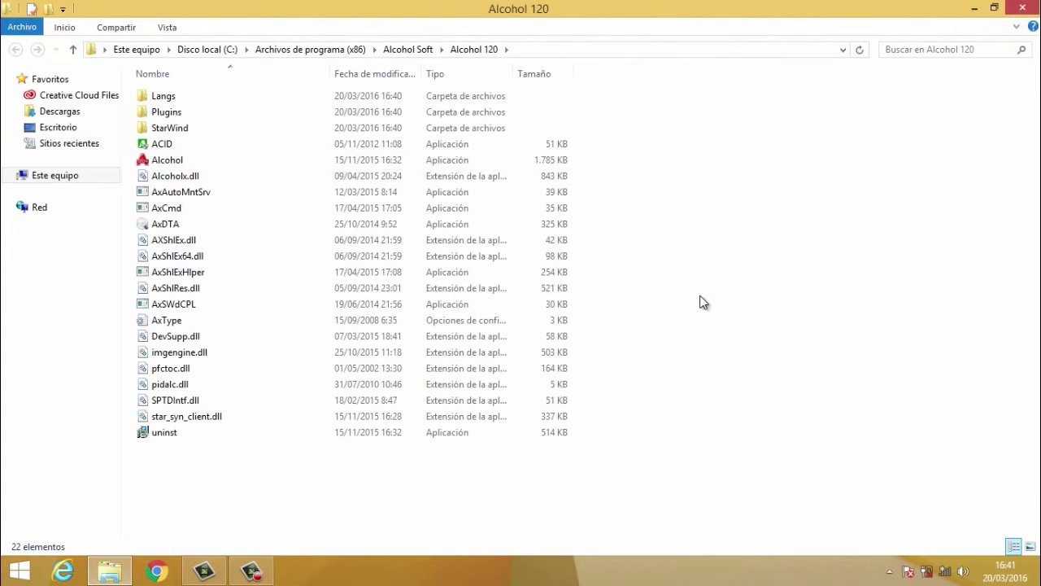
{"action": "right_click", "coordinate": [699, 297]}
{"action": "left_click", "coordinate": [761, 419]}
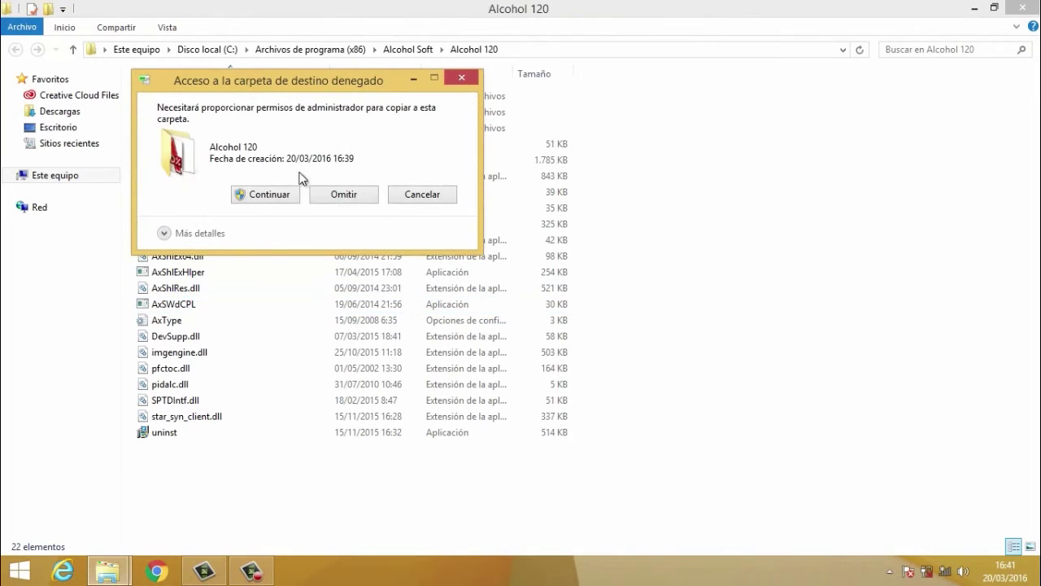
{"action": "left_click_drag", "start_coordinate": [453, 81], "coordinate": [776, 131]}
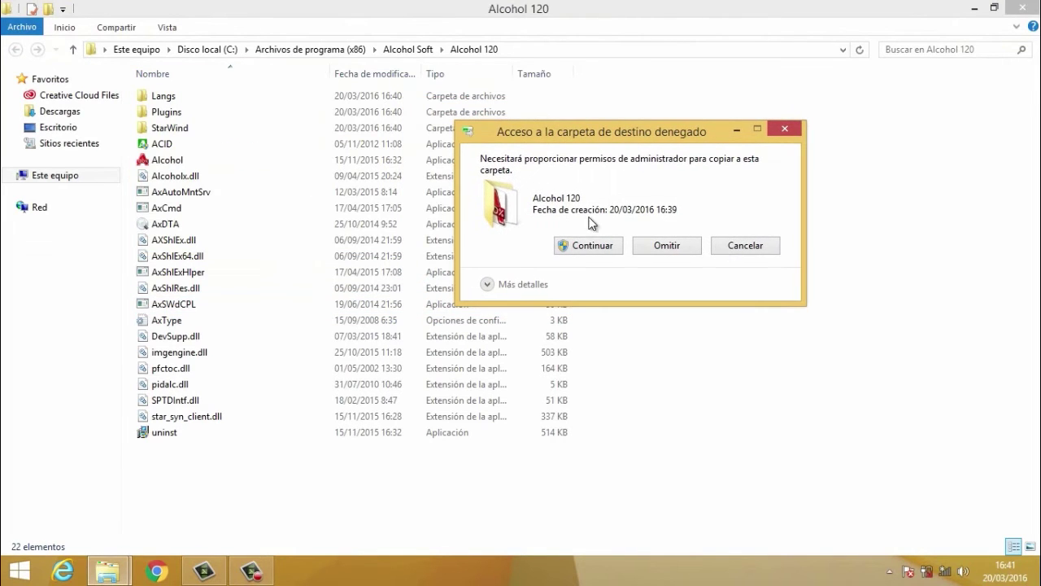
{"action": "left_click", "coordinate": [593, 247]}
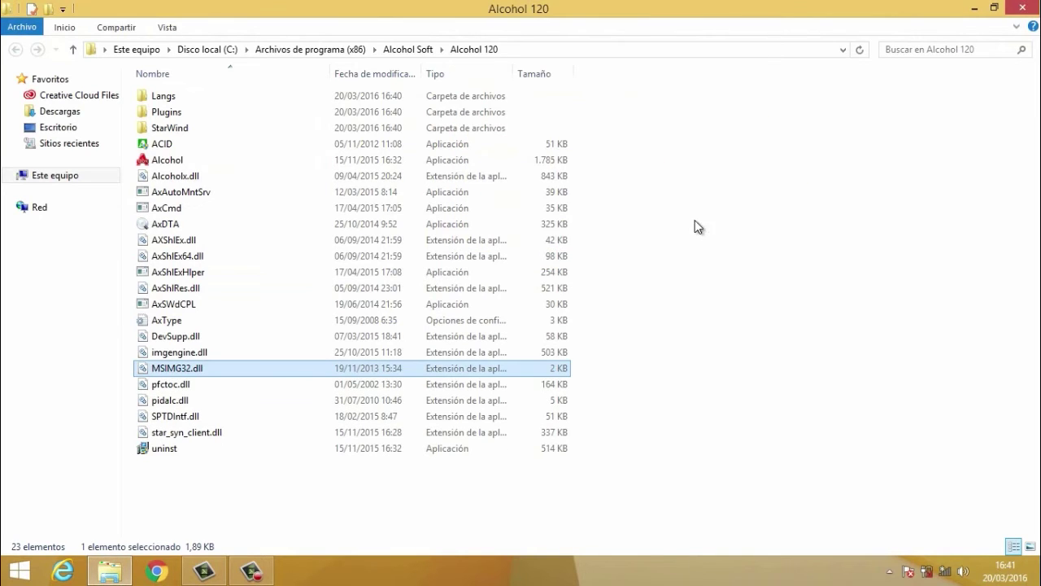
{"action": "left_click", "coordinate": [696, 226]}
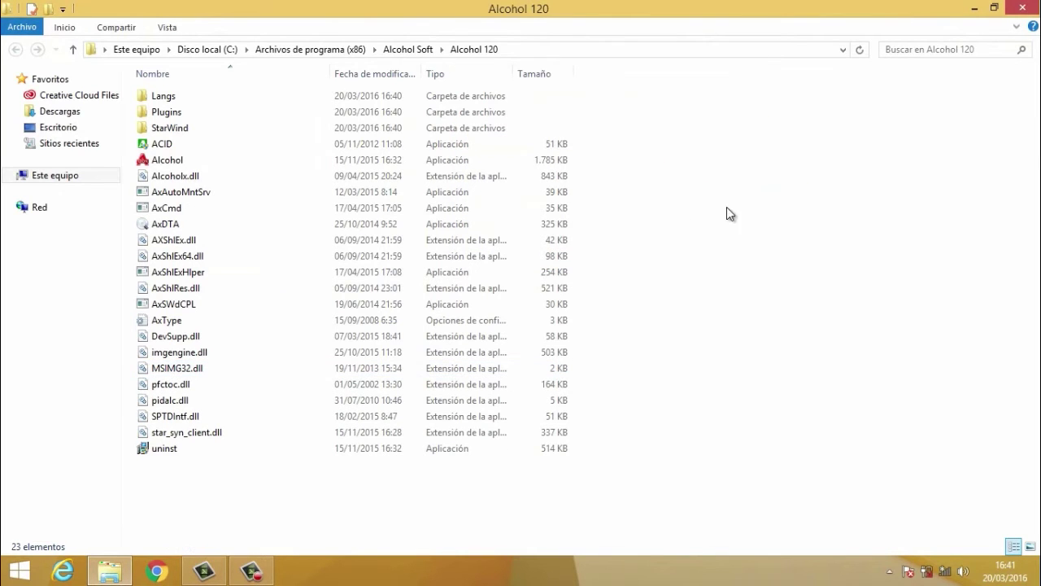
{"action": "left_click", "coordinate": [1017, 15]}
Step: Refresh the desktop and launch Alcohol 120% from its shortcut
{"action": "right_click", "coordinate": [635, 109]}
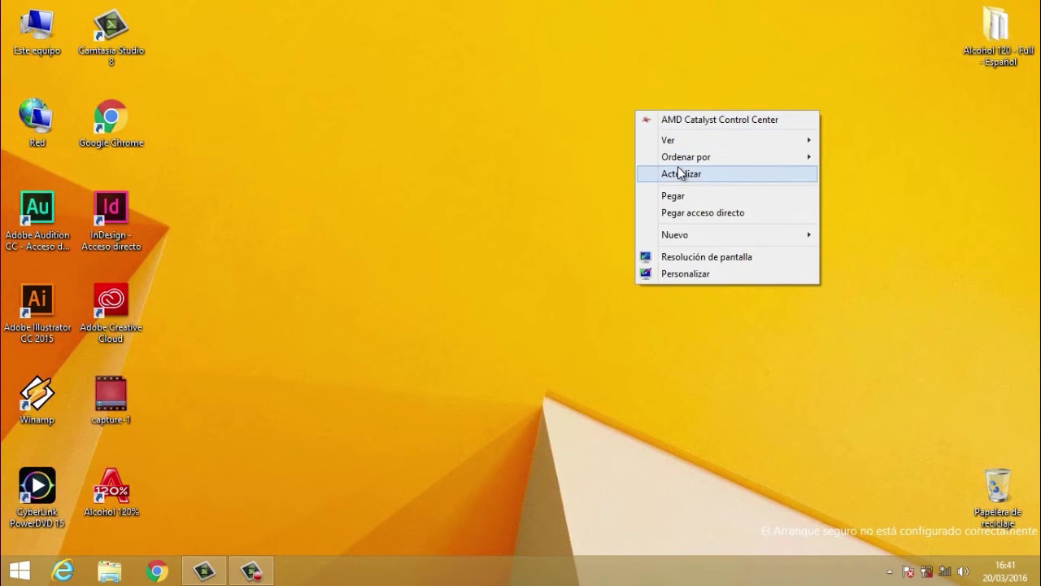
{"action": "left_click", "coordinate": [680, 174]}
{"action": "double_click", "coordinate": [128, 480]}
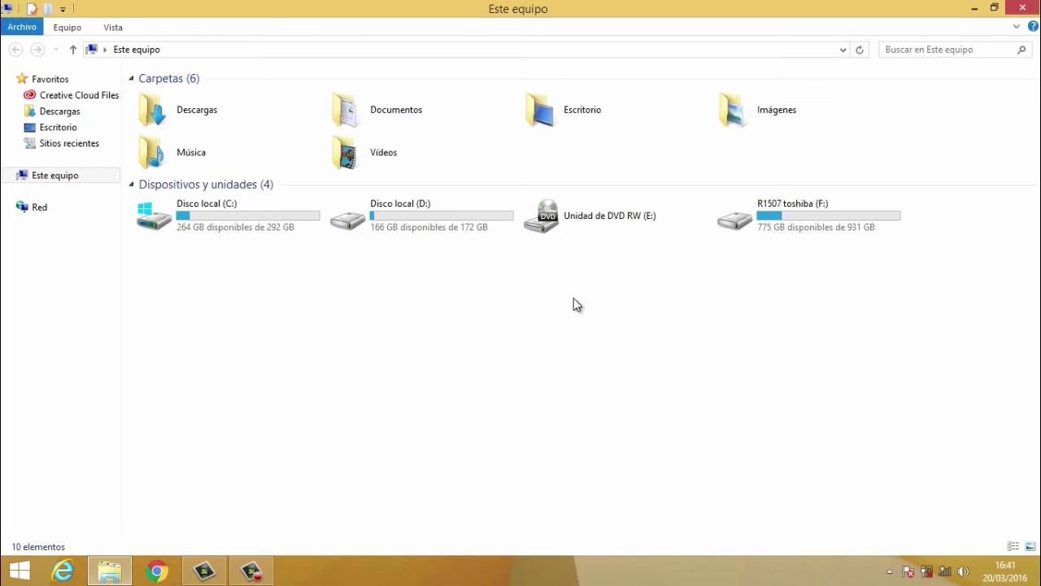
Step: Check the DVD drive among the devices in Este equipo, close the window and refresh the desktop
{"action": "left_click", "coordinate": [593, 228]}
{"action": "left_click", "coordinate": [622, 280]}
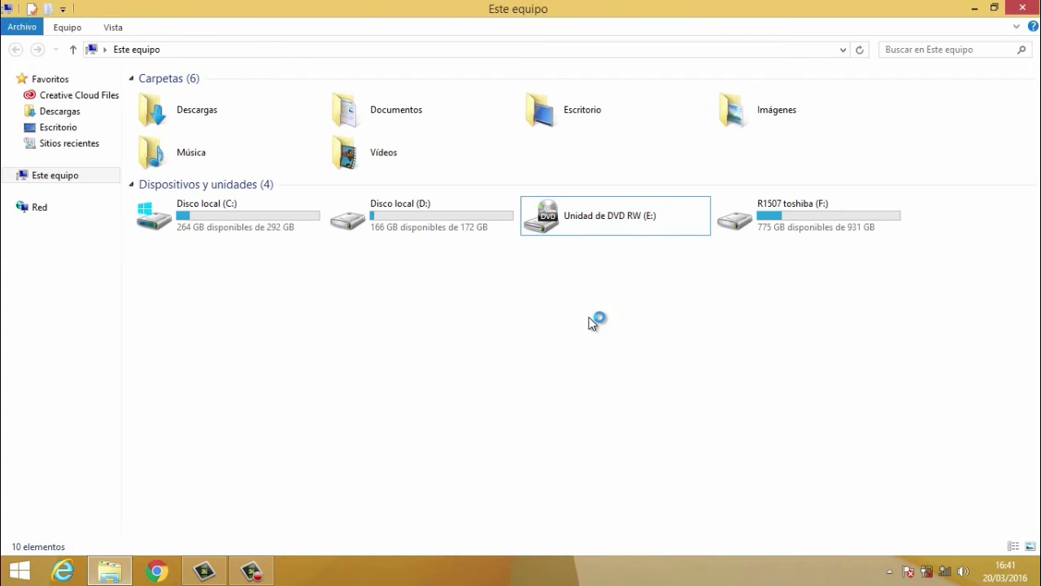
{"action": "left_click", "coordinate": [1022, 10]}
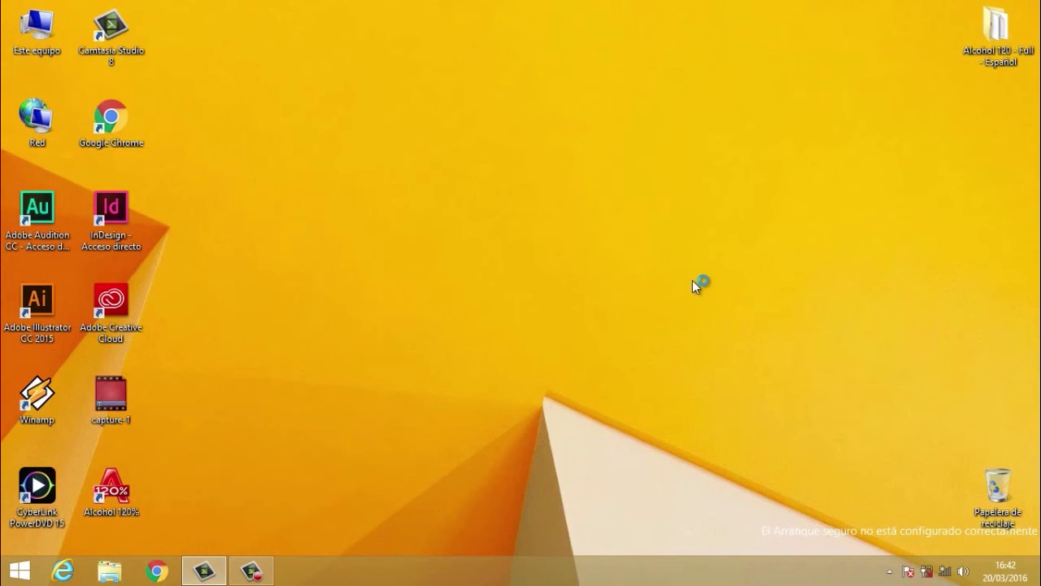
{"action": "right_click", "coordinate": [497, 276]}
{"action": "left_click", "coordinate": [546, 338]}
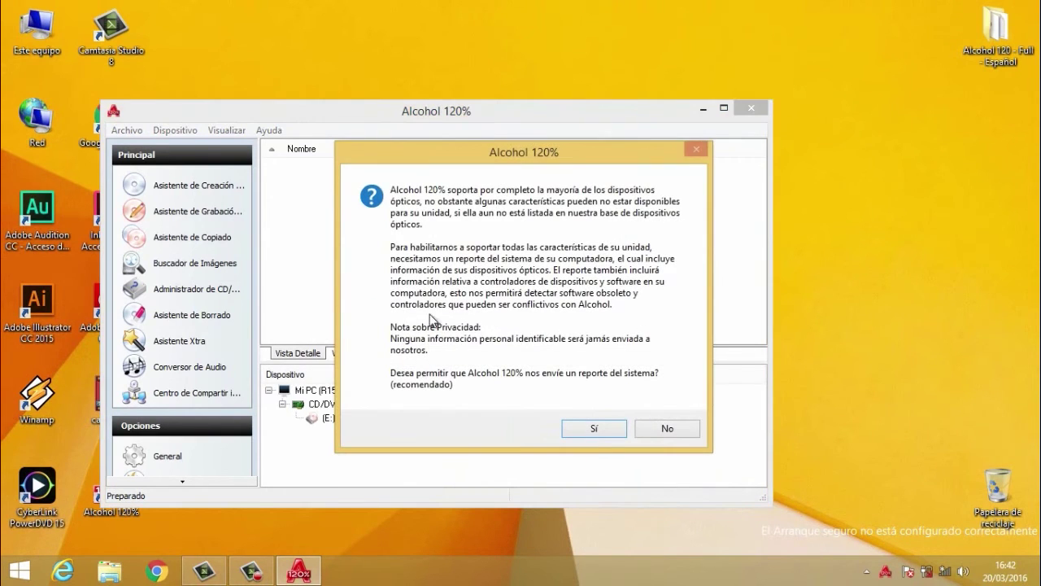
Step: Decline sending the system report and set the number of virtual drives to 1 in the Unidades Virtuales options
{"action": "left_click", "coordinate": [651, 427]}
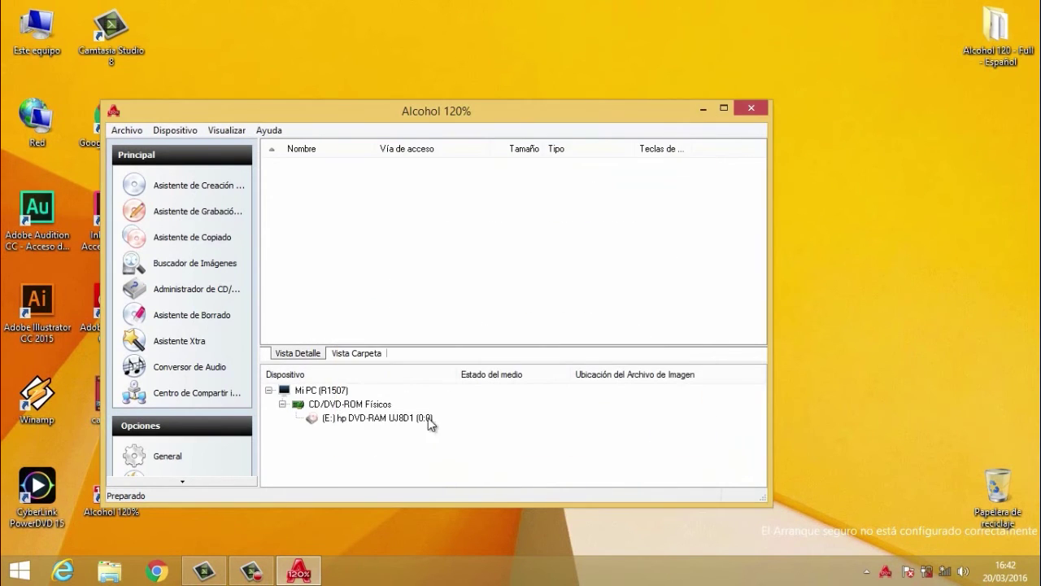
{"action": "left_click", "coordinate": [196, 479]}
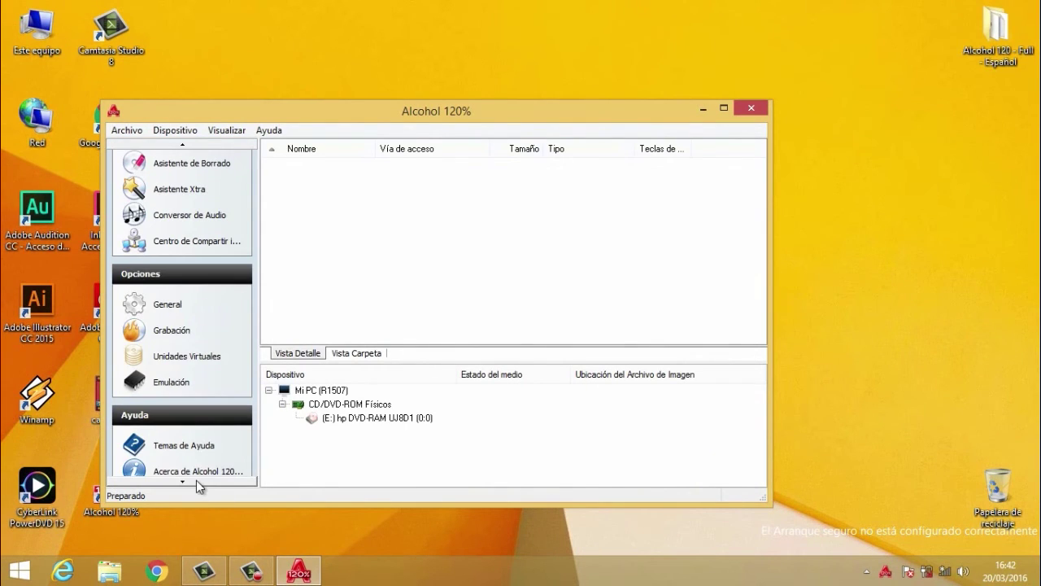
{"action": "left_click", "coordinate": [182, 358]}
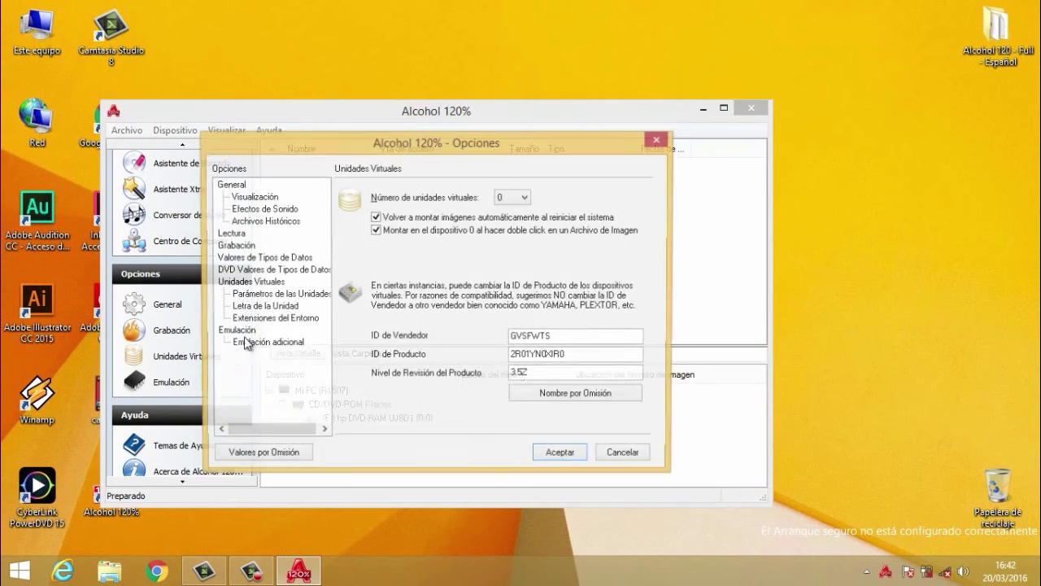
{"action": "left_click", "coordinate": [507, 197]}
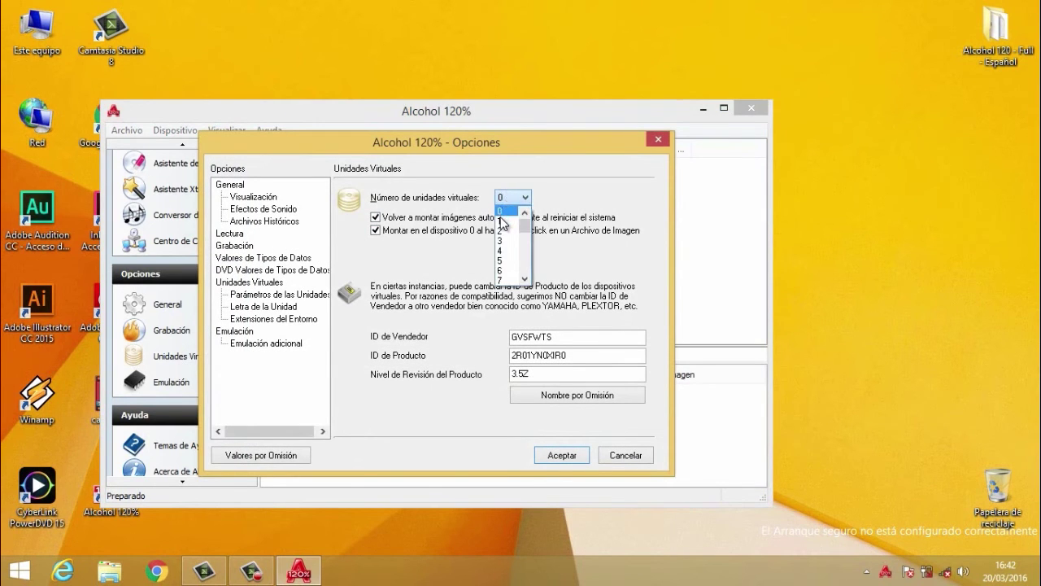
{"action": "left_click", "coordinate": [506, 216]}
{"action": "left_click", "coordinate": [567, 458]}
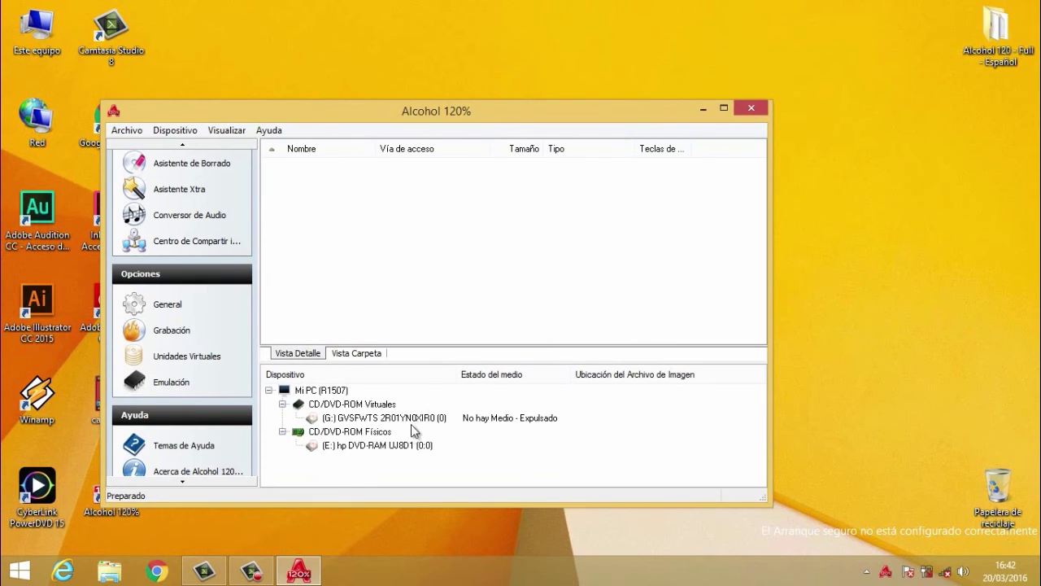
Step: Check the new virtual drive among the devices in Este equipo and close the window
{"action": "left_click", "coordinate": [379, 405]}
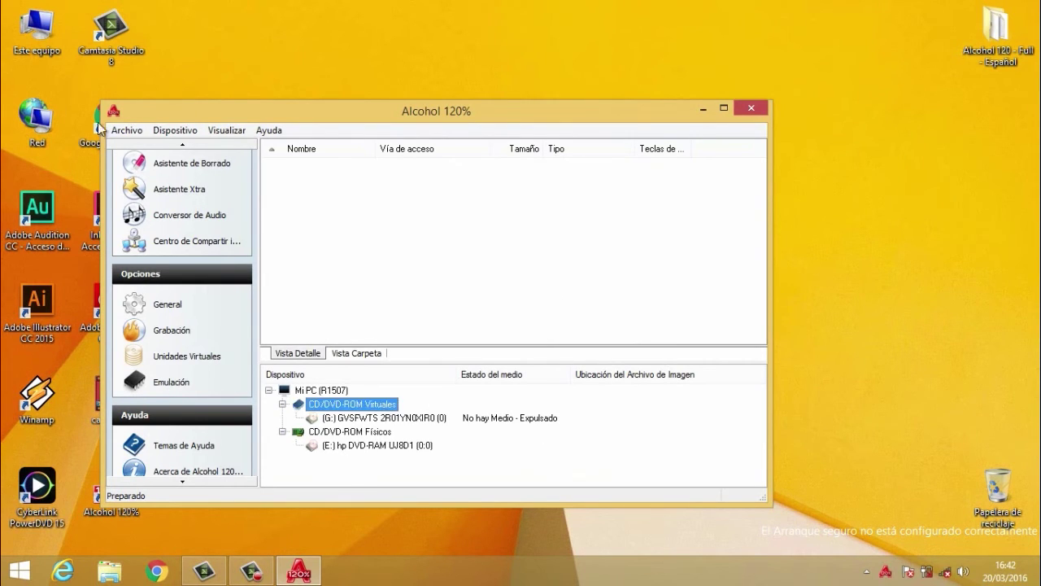
{"action": "double_click", "coordinate": [36, 33]}
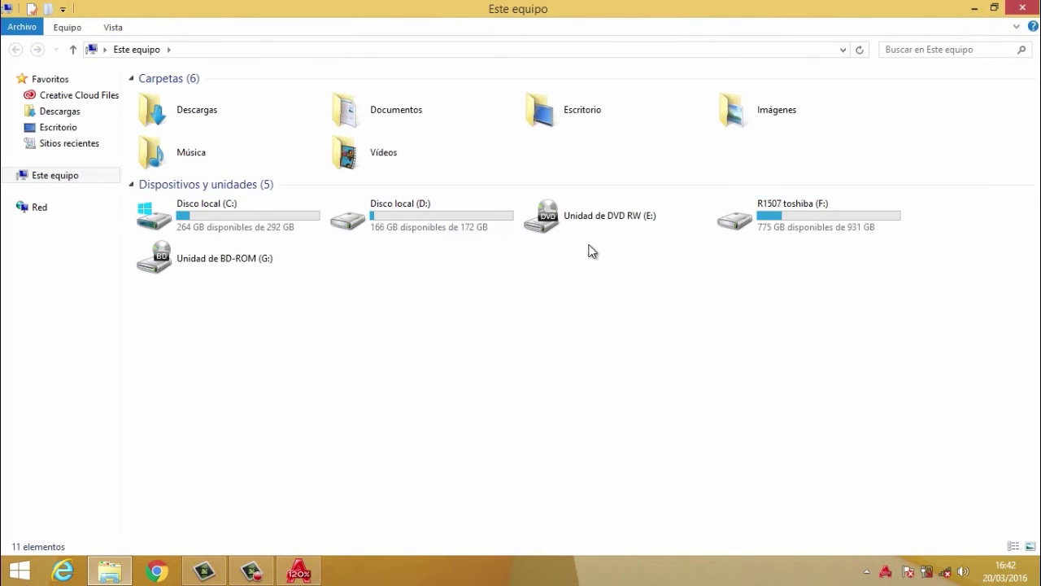
{"action": "left_click", "coordinate": [218, 272]}
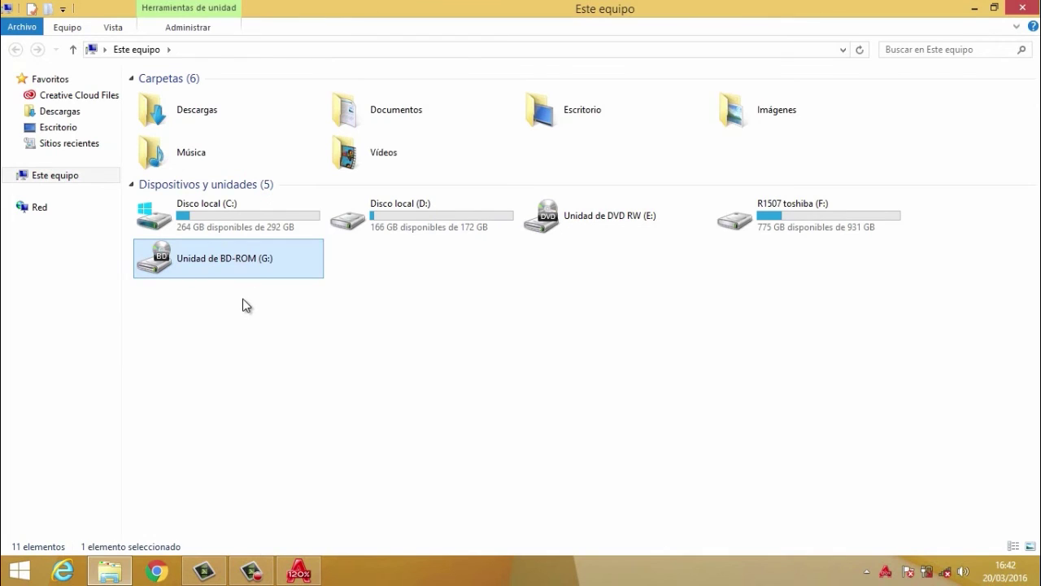
{"action": "left_click", "coordinate": [247, 305]}
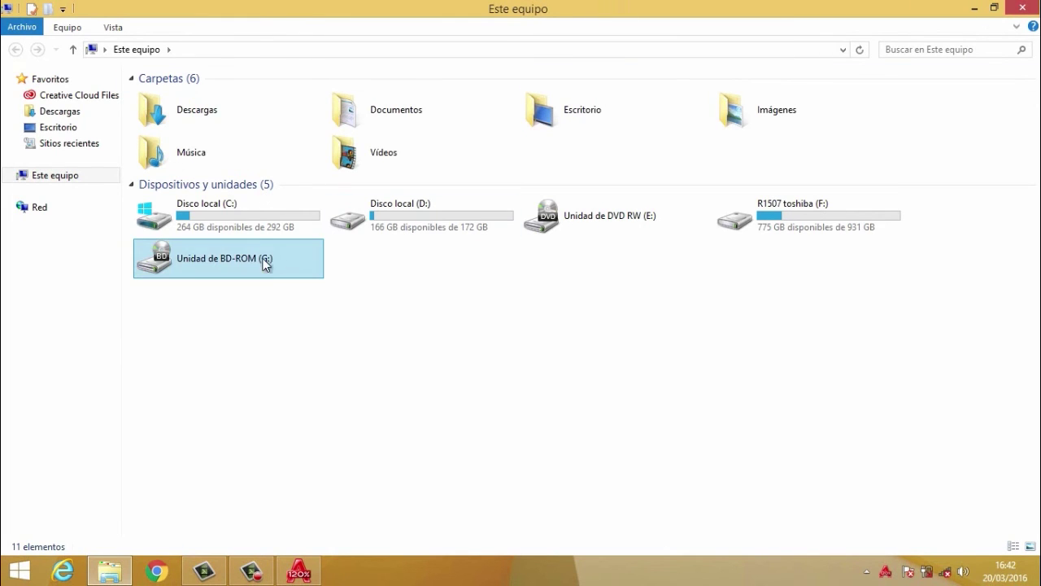
{"action": "left_click", "coordinate": [1022, 7]}
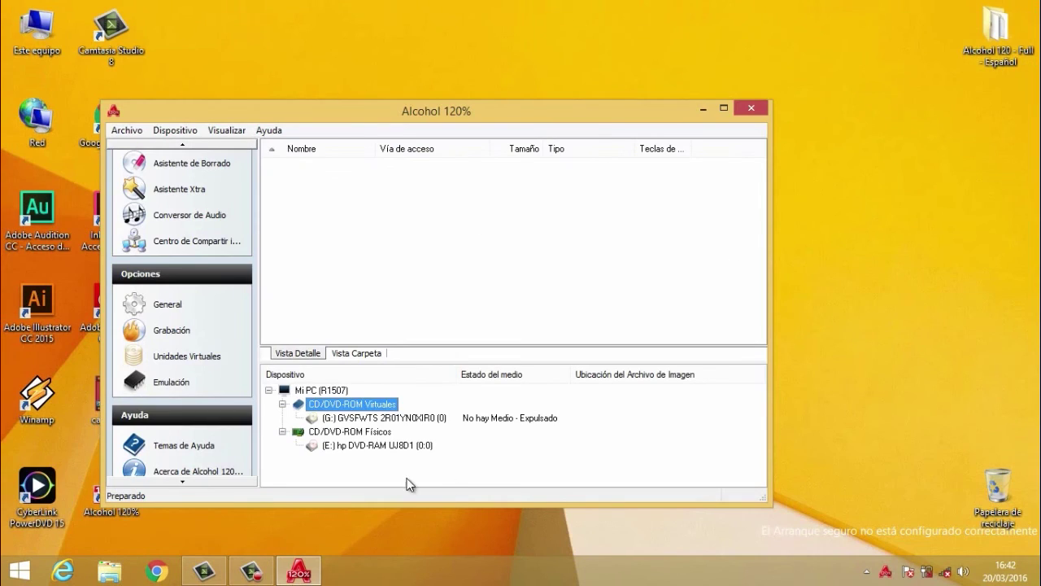
Step: Examine the commands for adding image files to the empty image list and for mounting an image on virtual drive G:
{"action": "left_click", "coordinate": [387, 238]}
{"action": "right_click", "coordinate": [489, 220]}
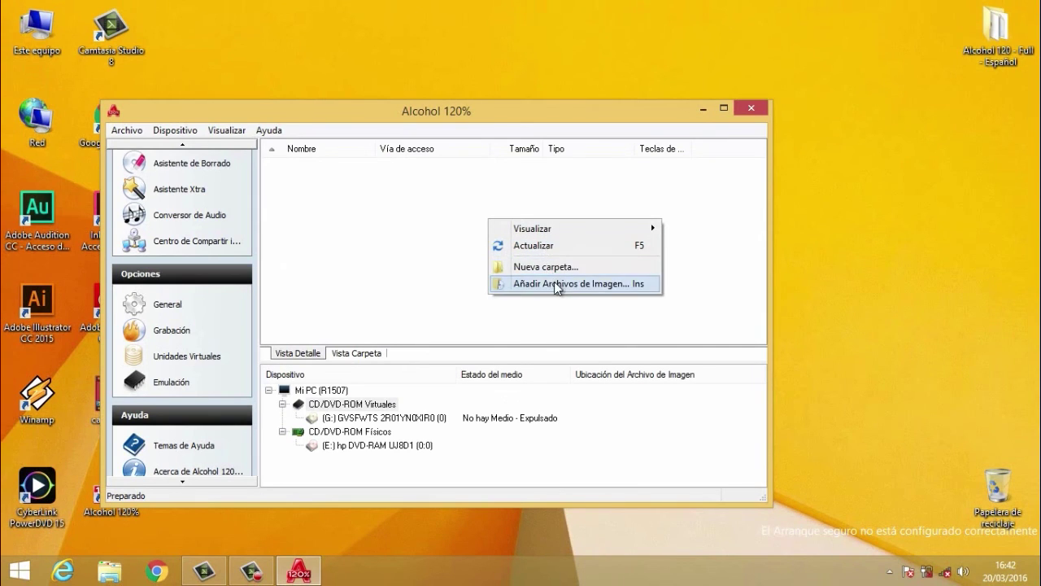
{"action": "left_click", "coordinate": [422, 232]}
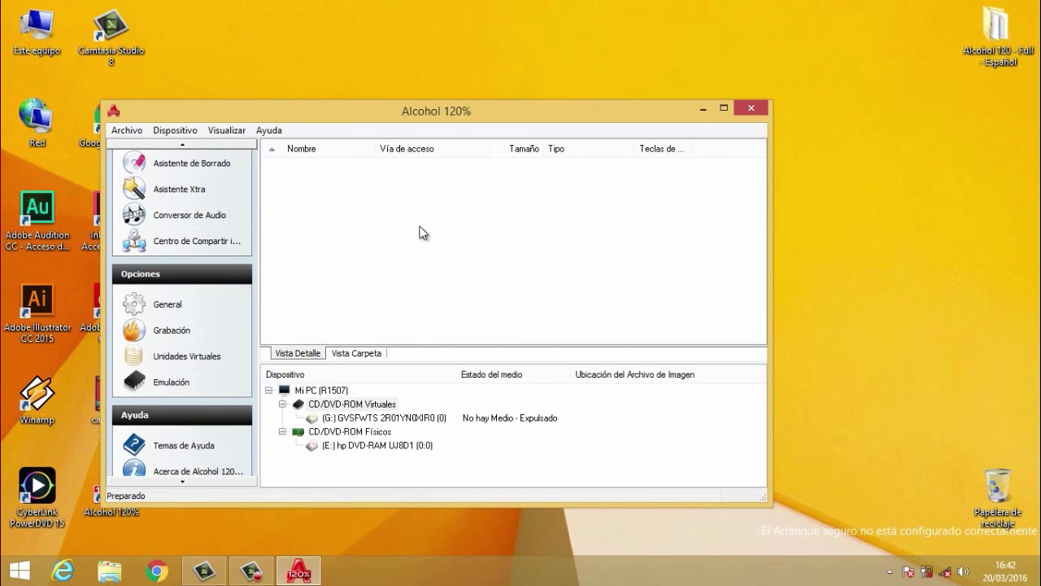
{"action": "right_click", "coordinate": [422, 233]}
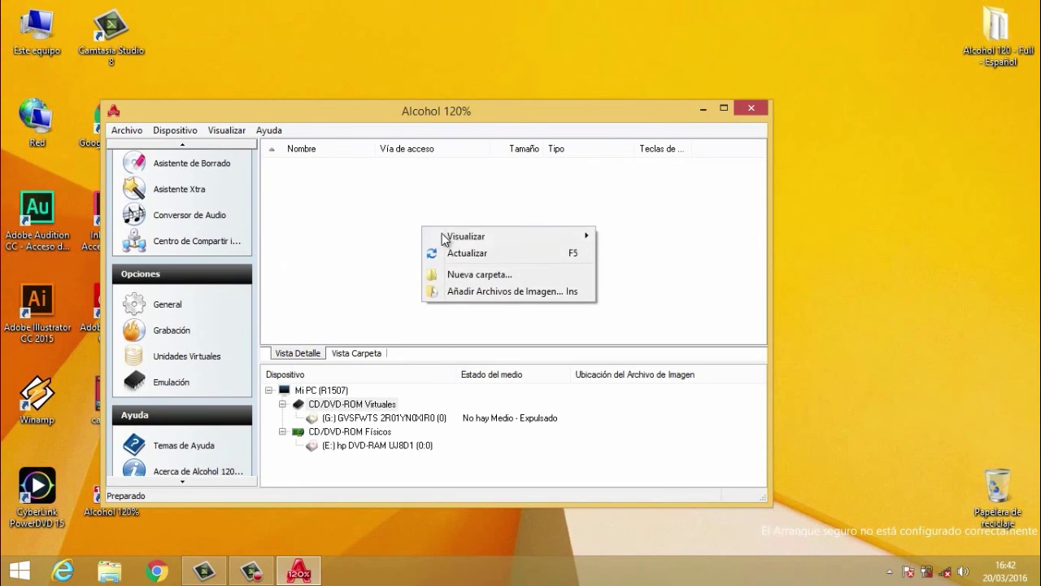
{"action": "left_click", "coordinate": [359, 332]}
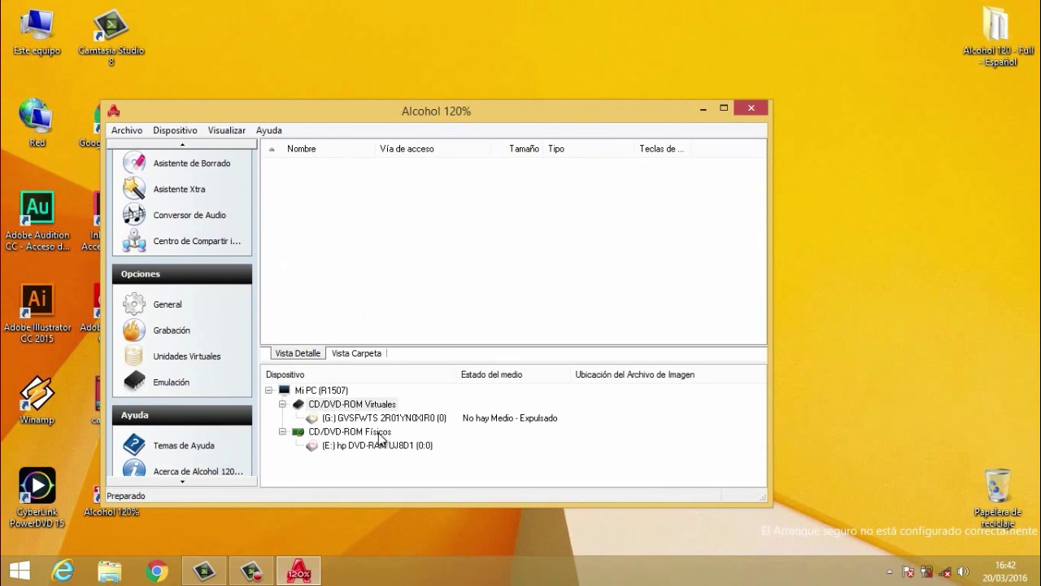
{"action": "left_click", "coordinate": [374, 418]}
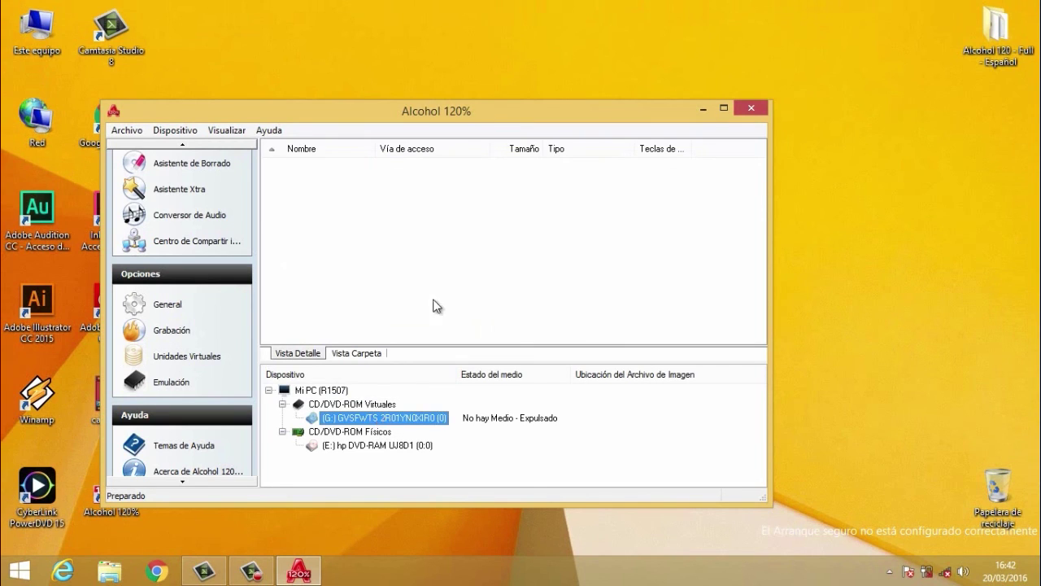
{"action": "right_click", "coordinate": [433, 221]}
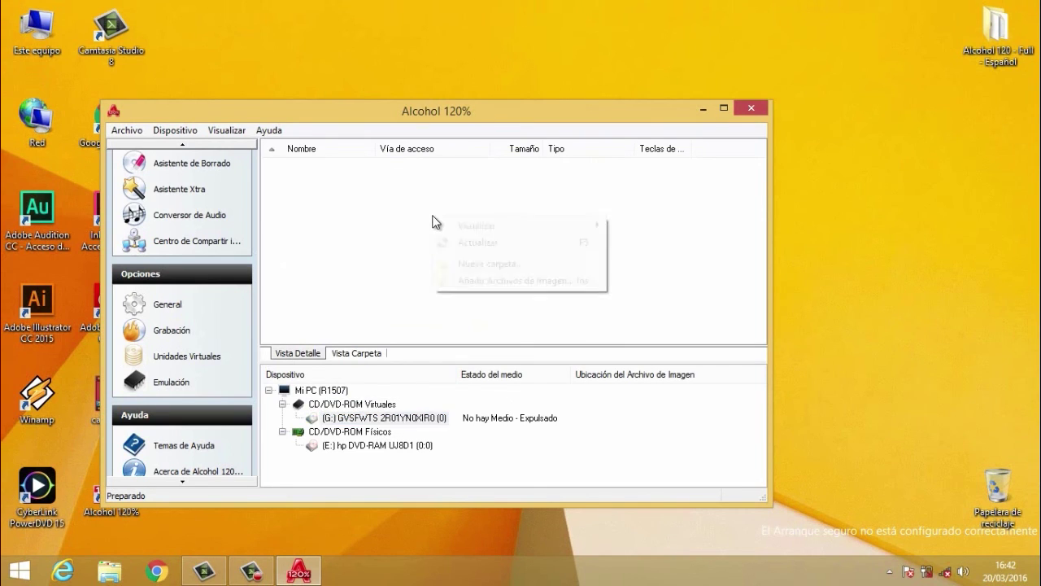
{"action": "left_click", "coordinate": [353, 253]}
{"action": "left_click", "coordinate": [401, 418]}
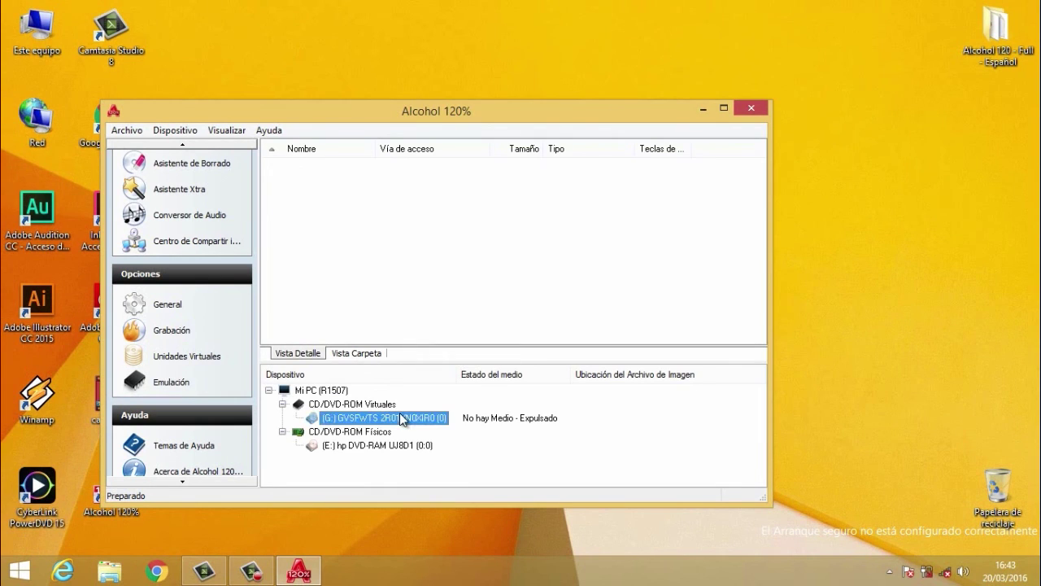
{"action": "right_click", "coordinate": [385, 416]}
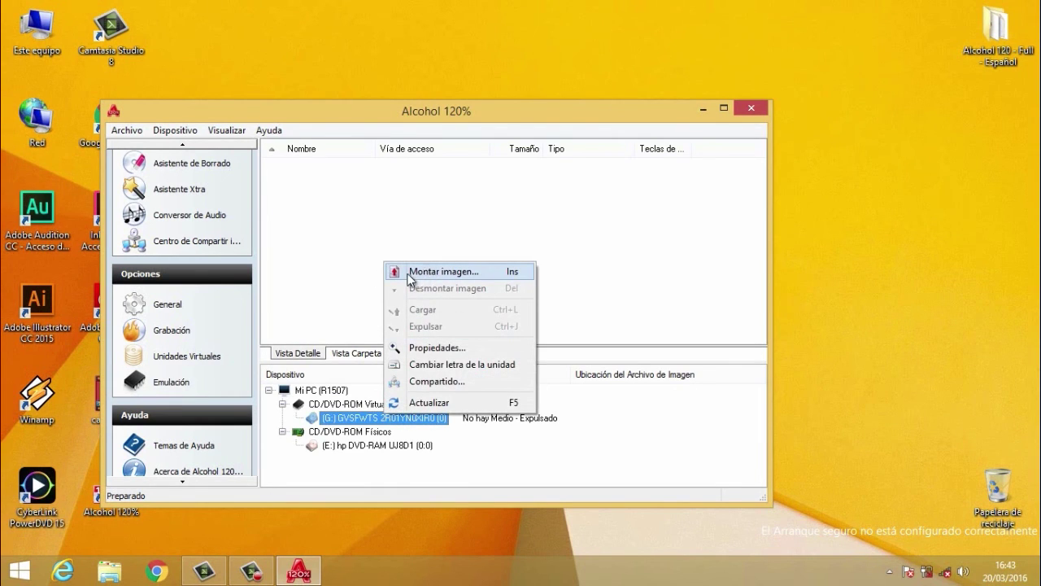
{"action": "left_click", "coordinate": [347, 282]}
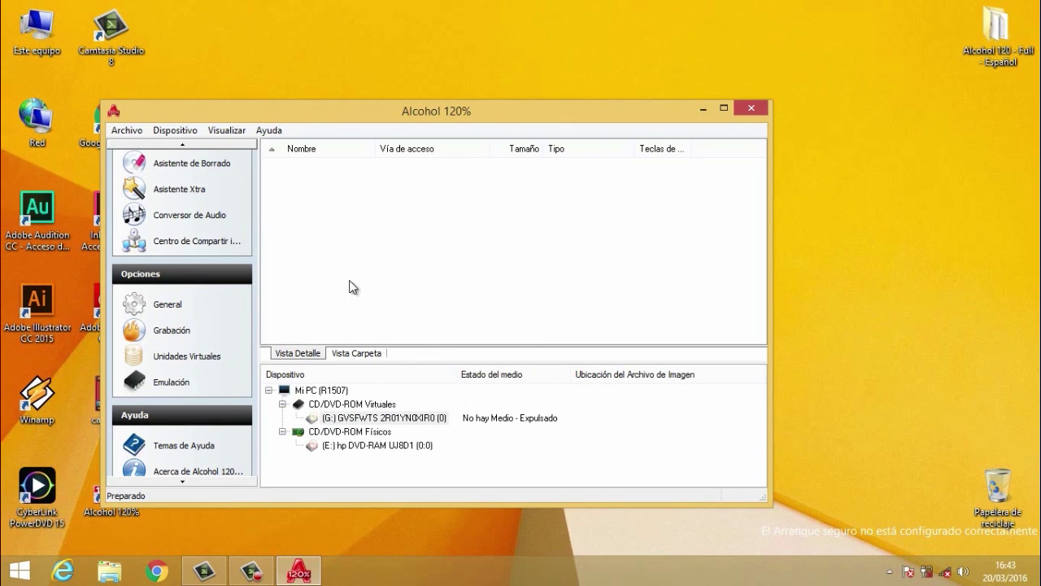